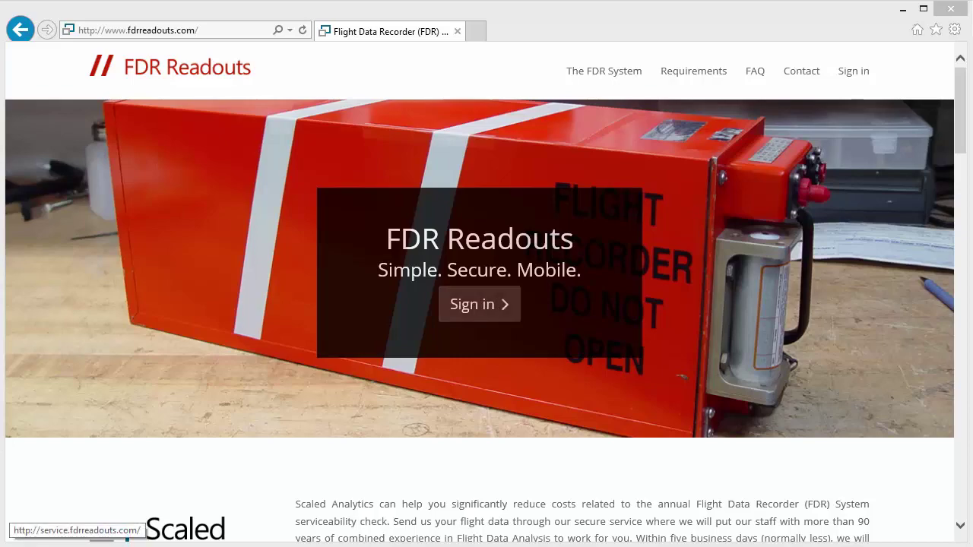
- Go from the FDR Readouts home page to the Sign in page
left_click(479, 304)
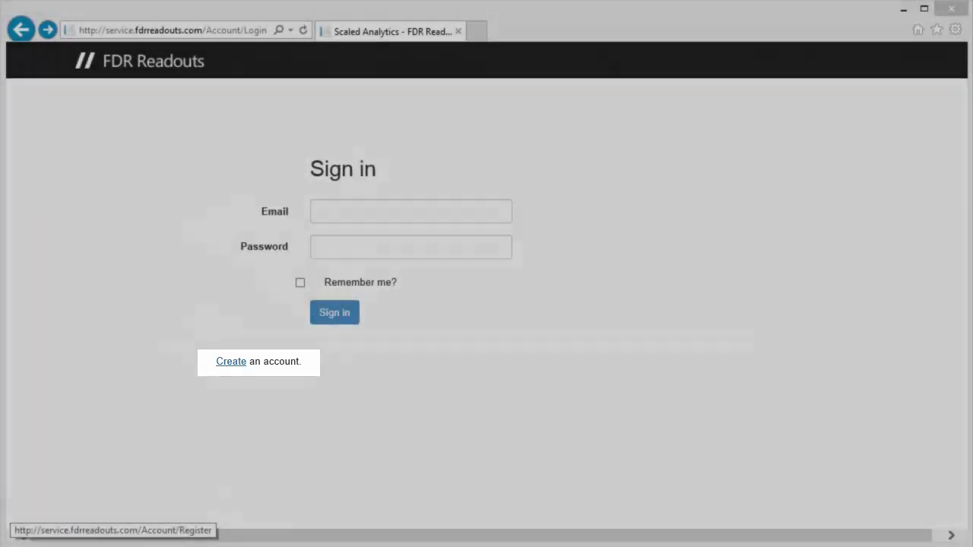
- Open the Create account form and enter the user's email, password twice, and first and last name
left_click(231, 361)
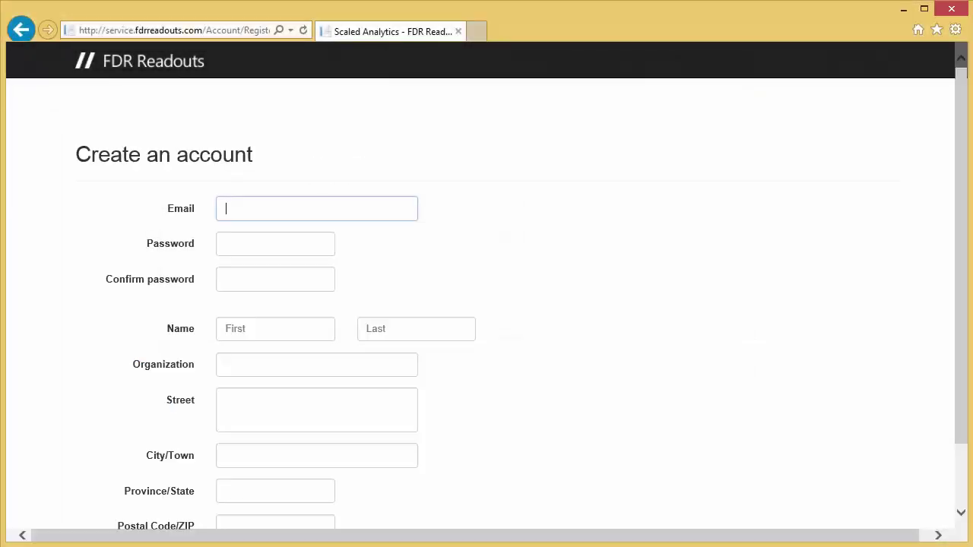
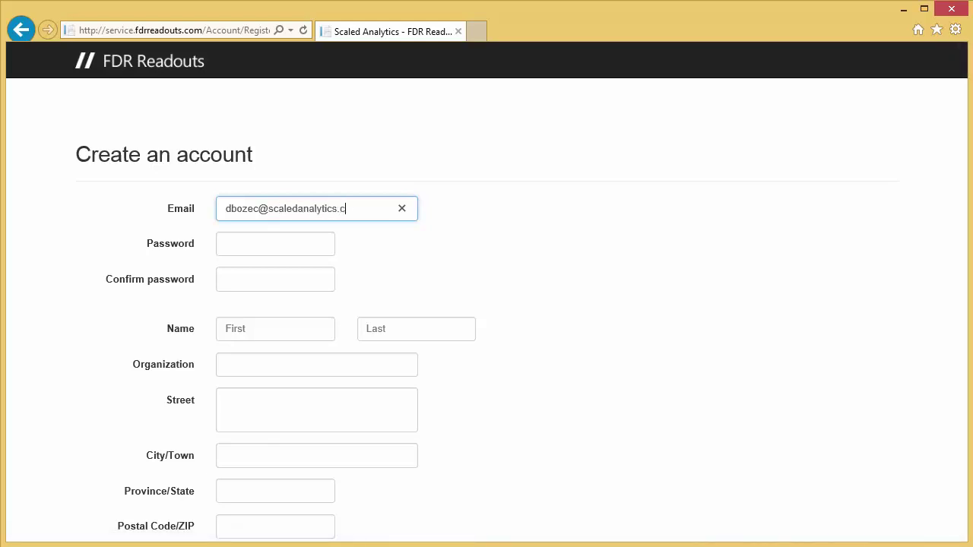
key("Tab")
type("••••••••••")
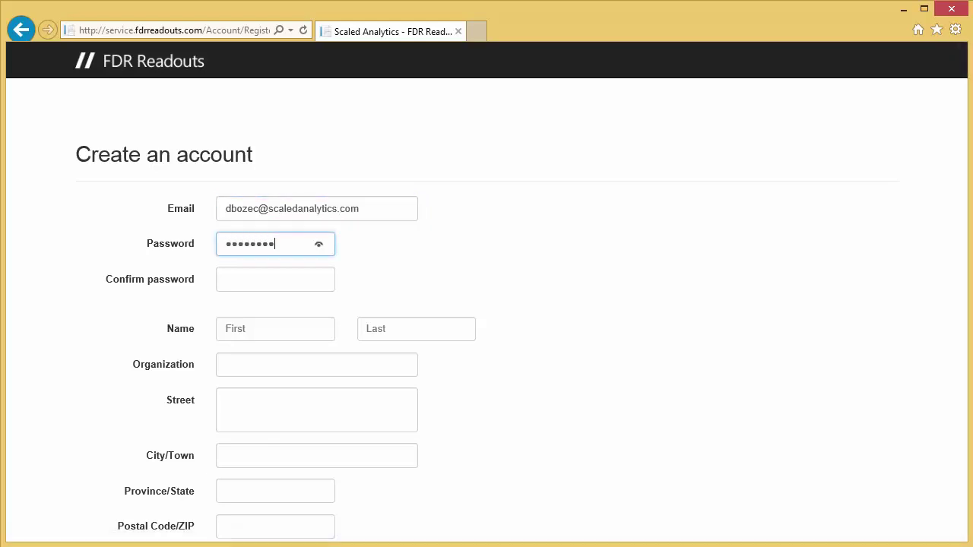
type("••")
key("Tab")
type("•••••••")
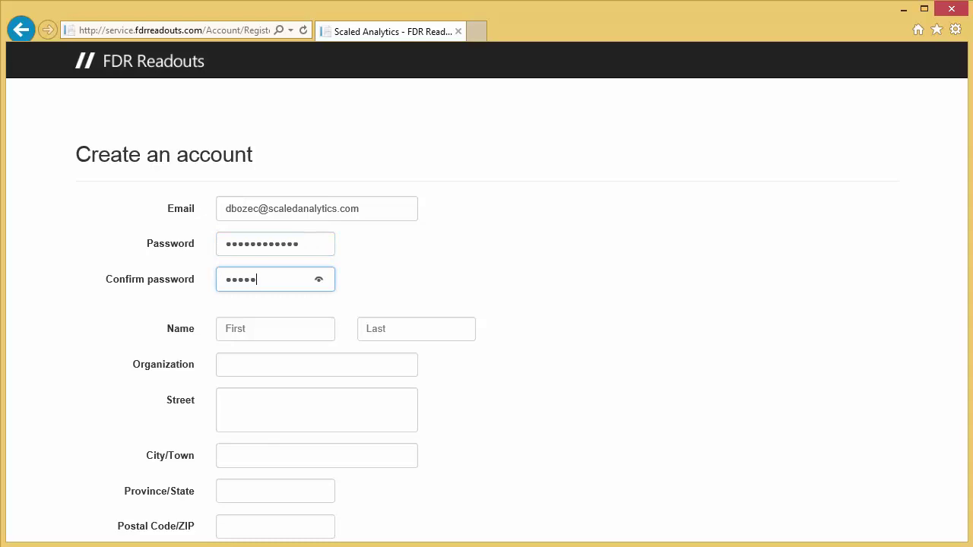
type("•••••")
key("Tab")
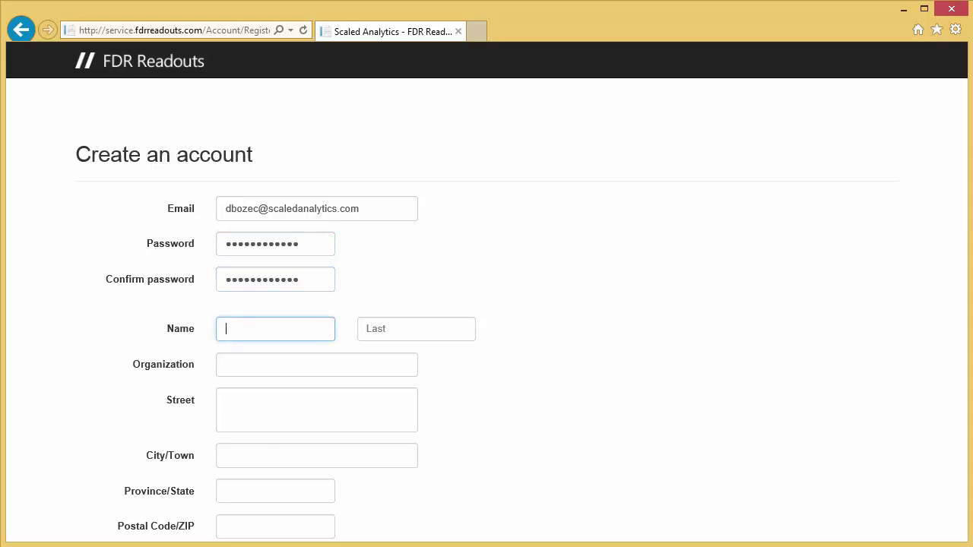
key("Tab")
- Fill in the organization, city, province and postal code, and choose Canada as country
key("Tab")
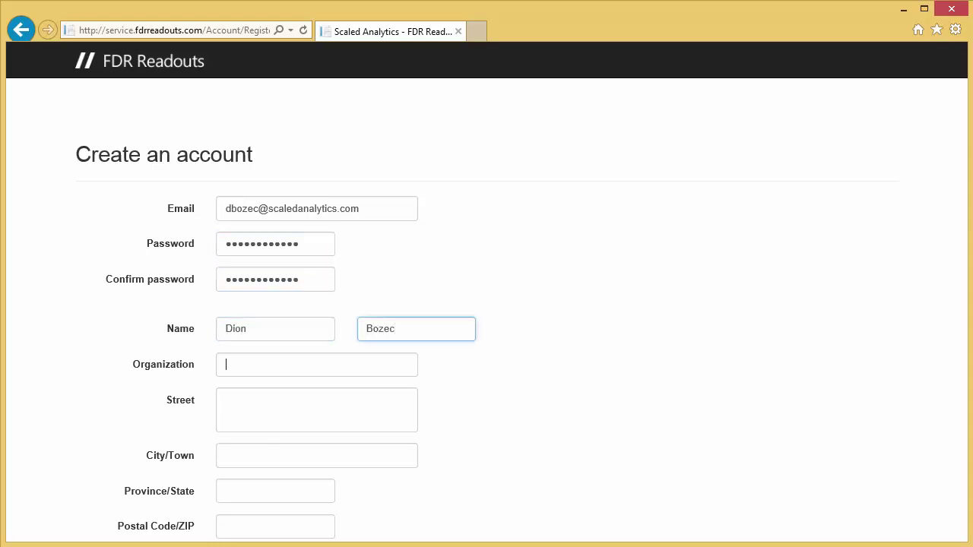
type("Scaled Analytics")
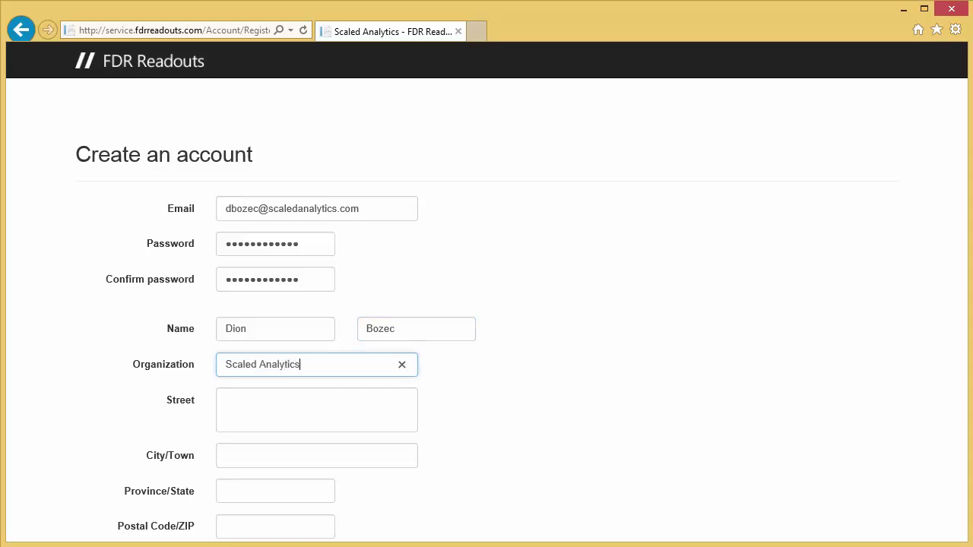
key("Tab")
key("Tab")
type("Ottawa")
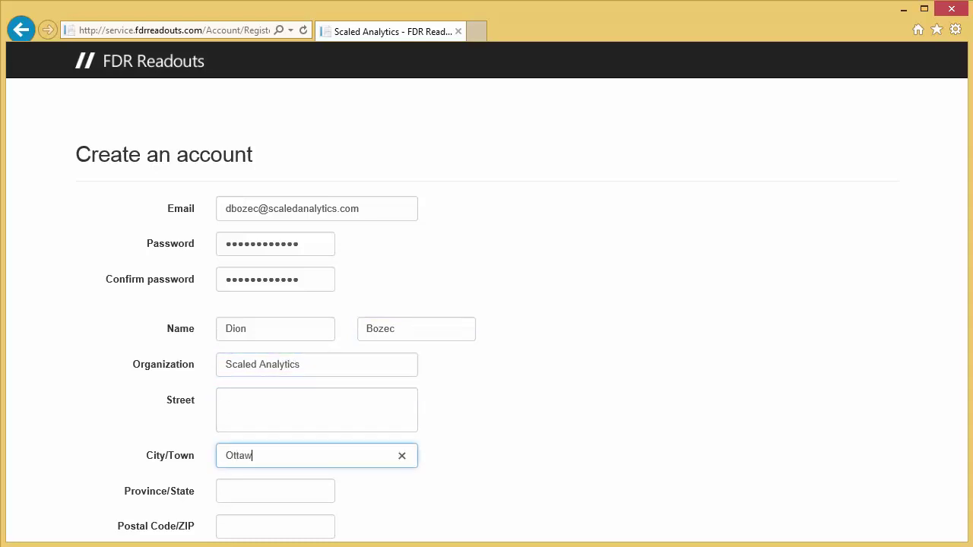
key("Tab")
type("ON")
key("Tab")
type("K0A 1")
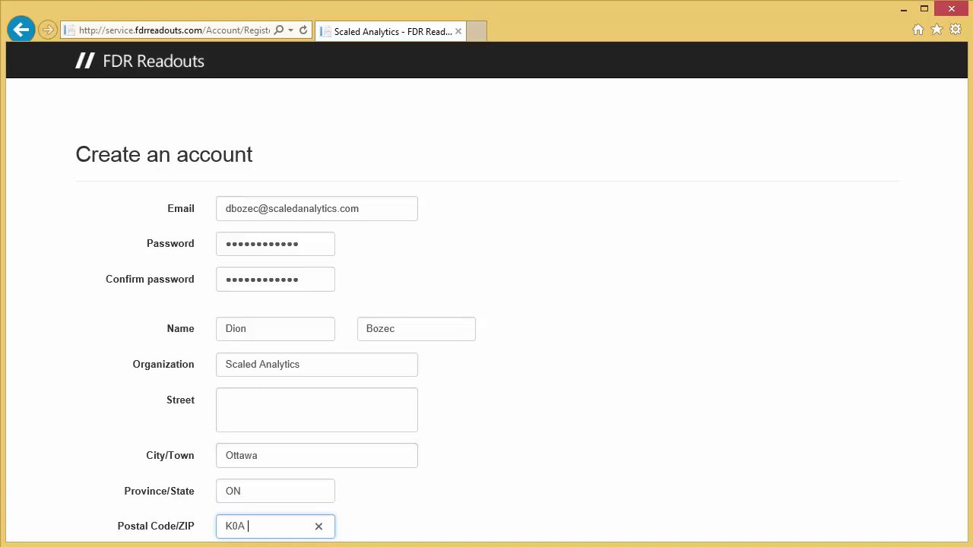
type("L0")
scroll(487, 304, "down", 2)
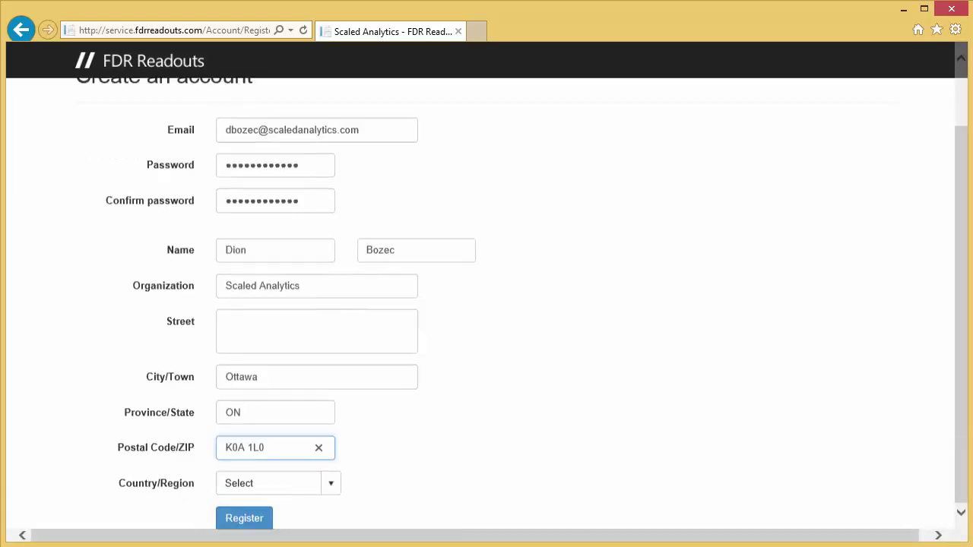
key("Tab")
type("Cana")
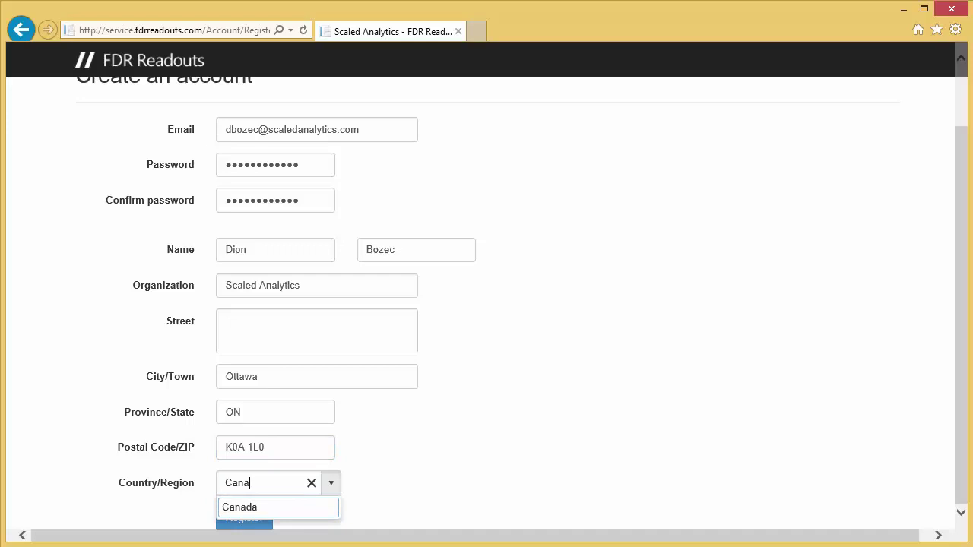
key("Down")
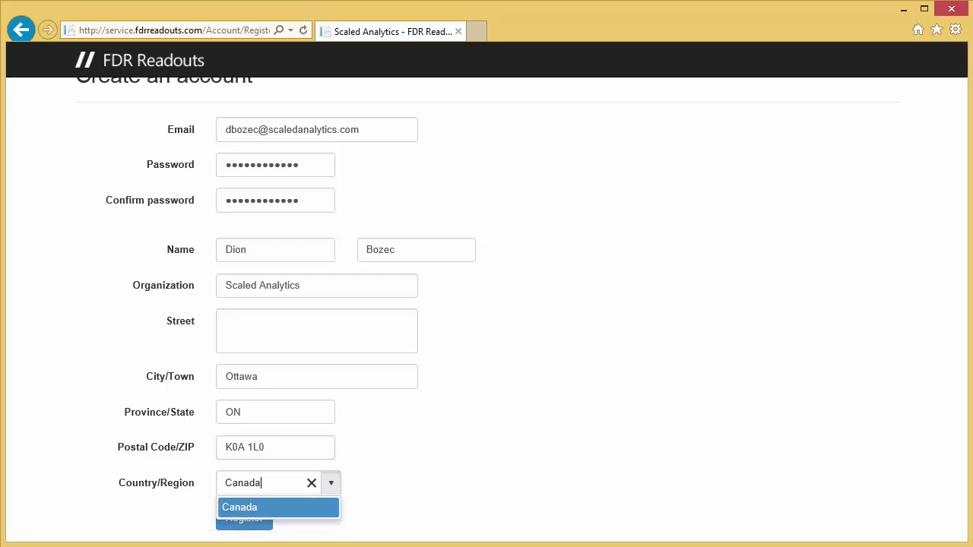
key("Tab")
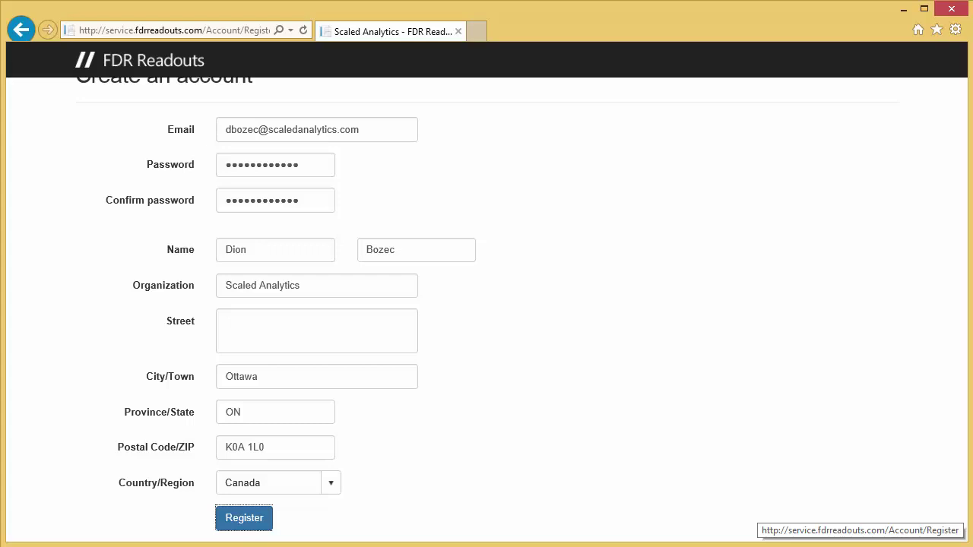
- Return to the Sign in page and sign in with the new account's email and password
key("alt+Left")
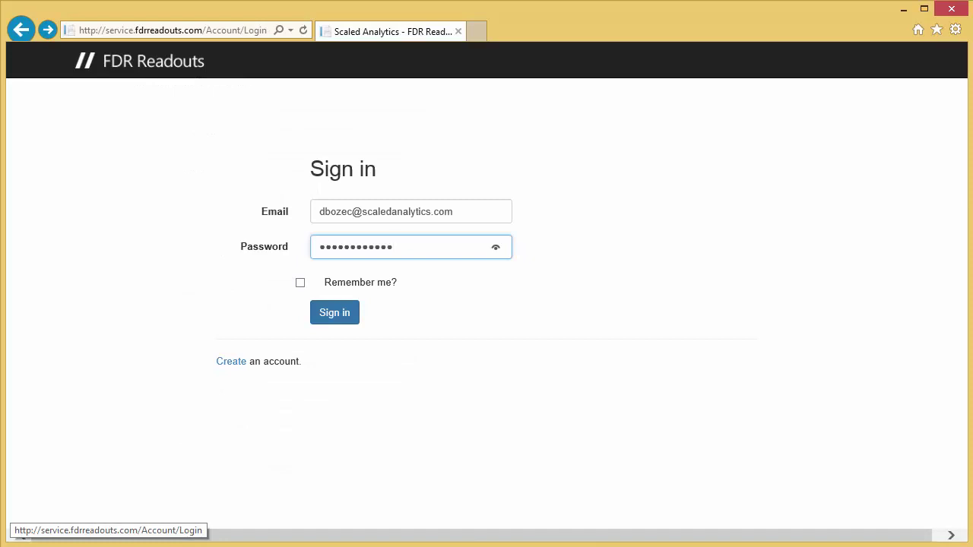
key("Return")
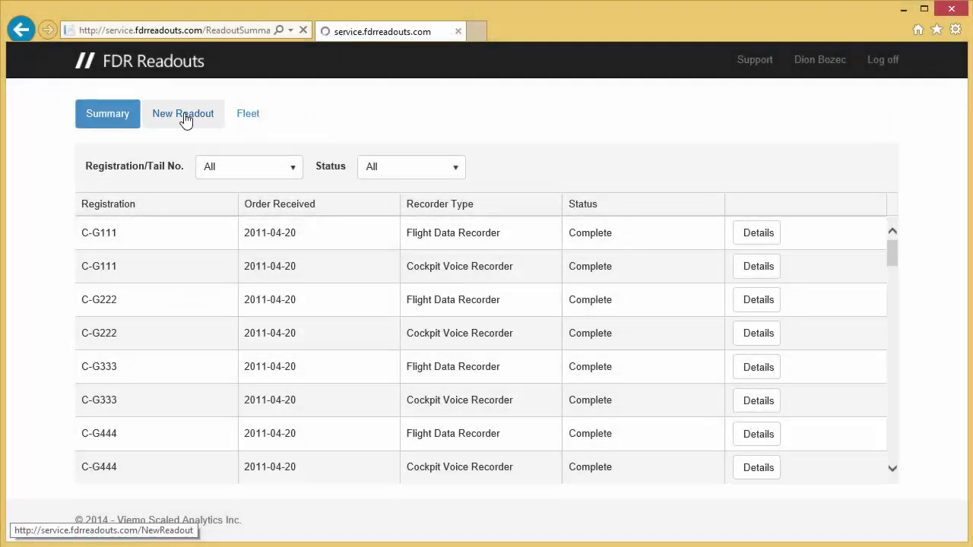
left_click(185, 118)
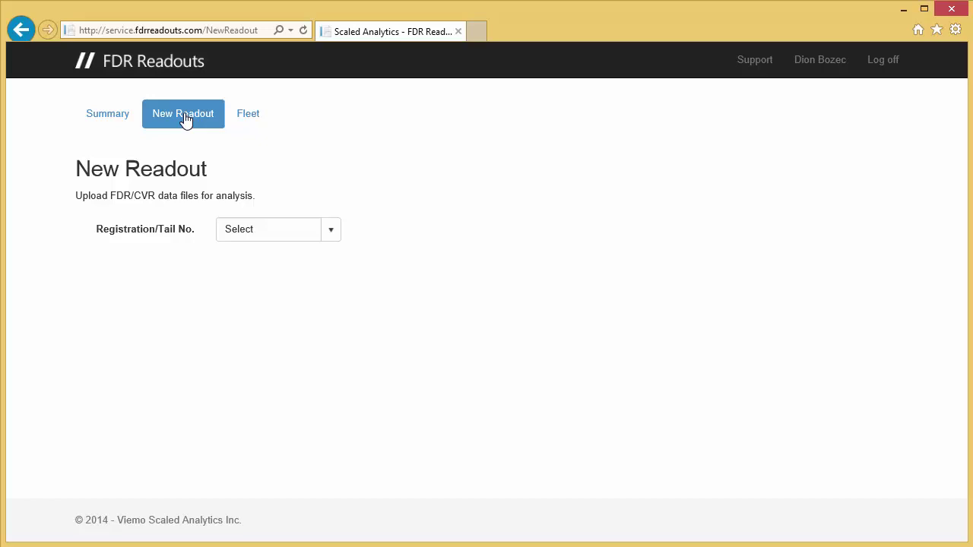
left_click(335, 234)
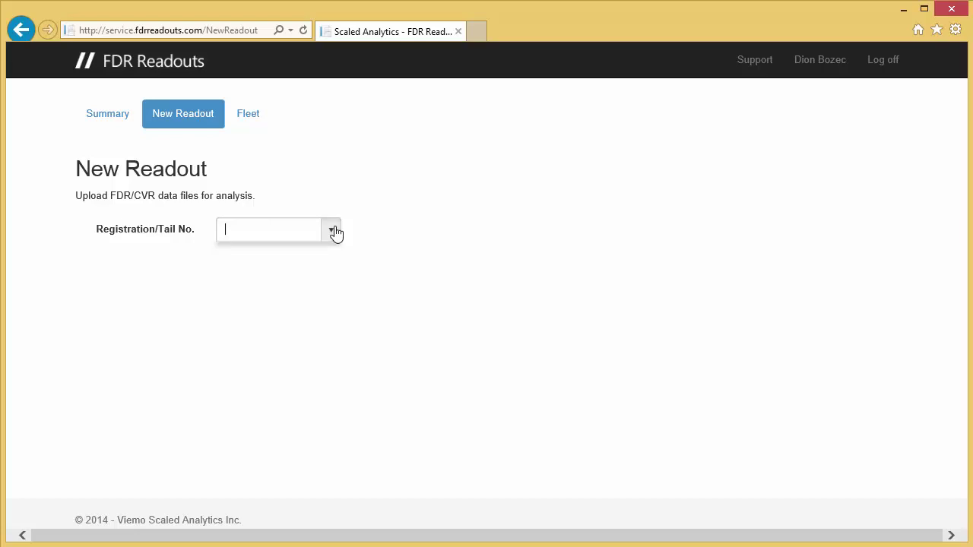
left_click(240, 255)
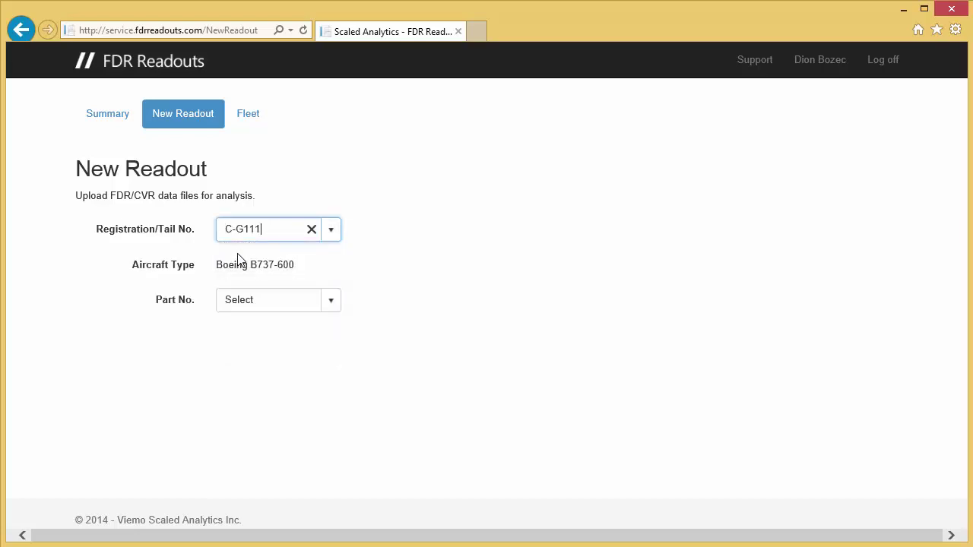
left_click(331, 306)
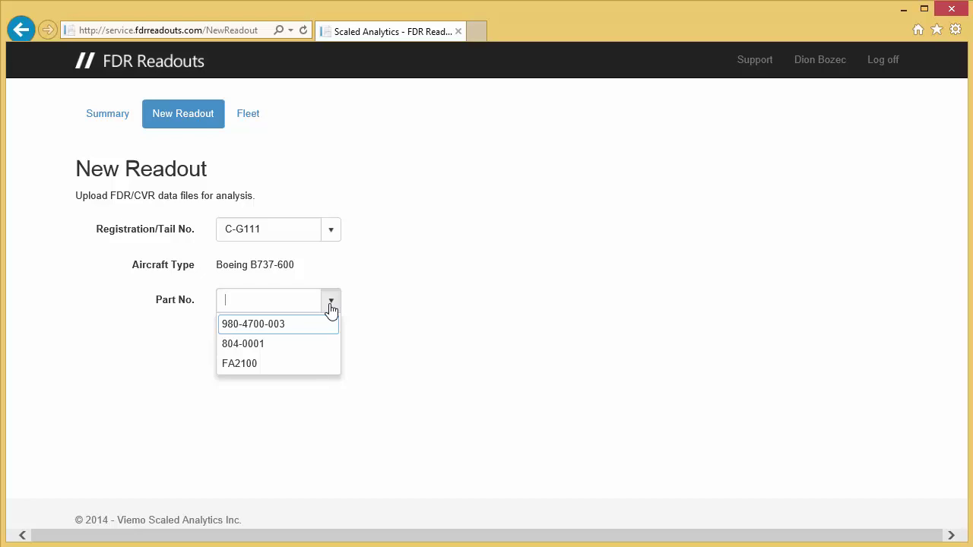
left_click(270, 328)
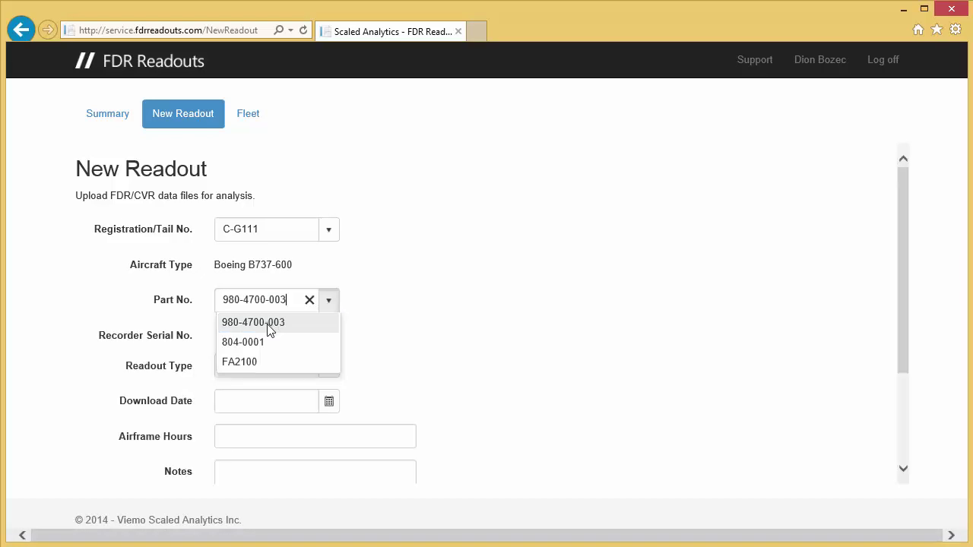
scroll(543, 398, "down", 3)
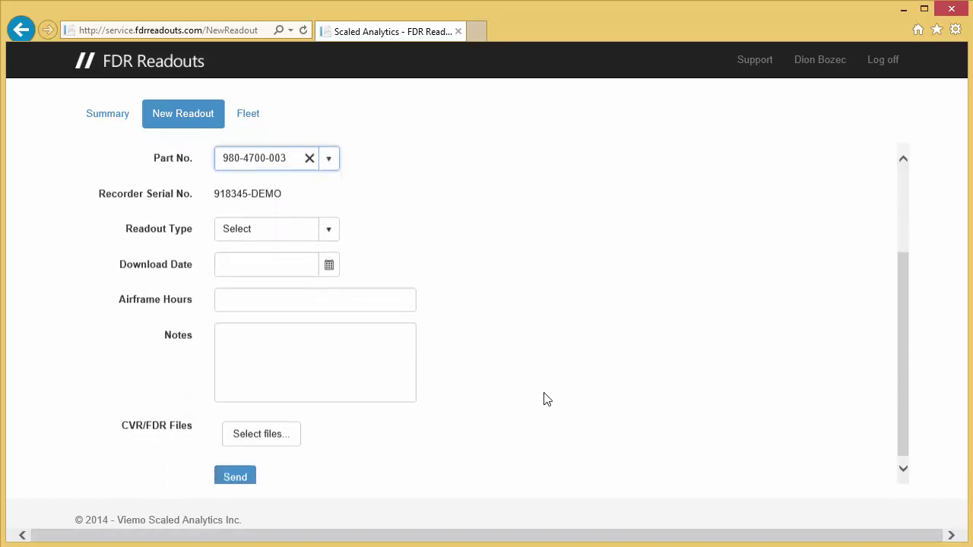
left_click(328, 223)
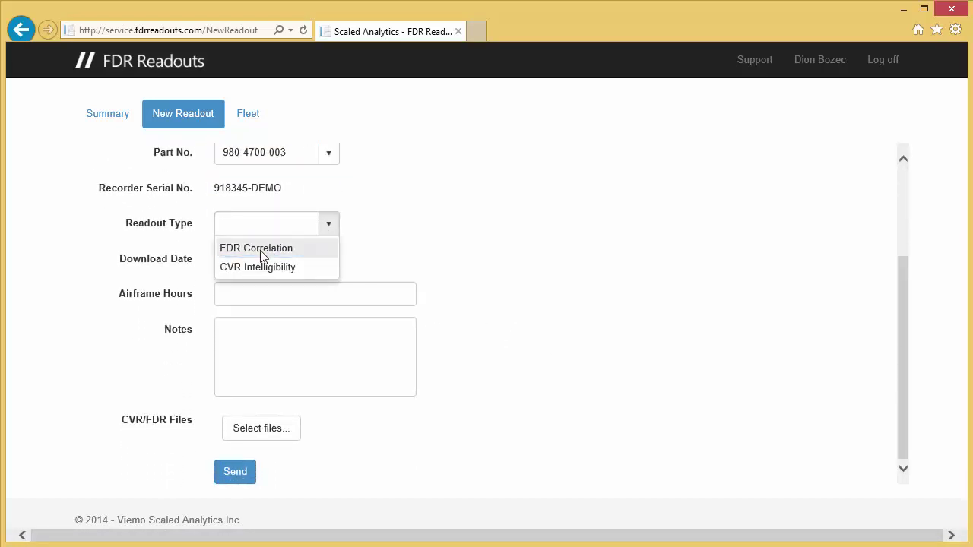
left_click(262, 256)
- Set download date 9 Sept 2014, airframe hours 10456.5, and a note that FDAU was updated to Rev 14
left_click(328, 261)
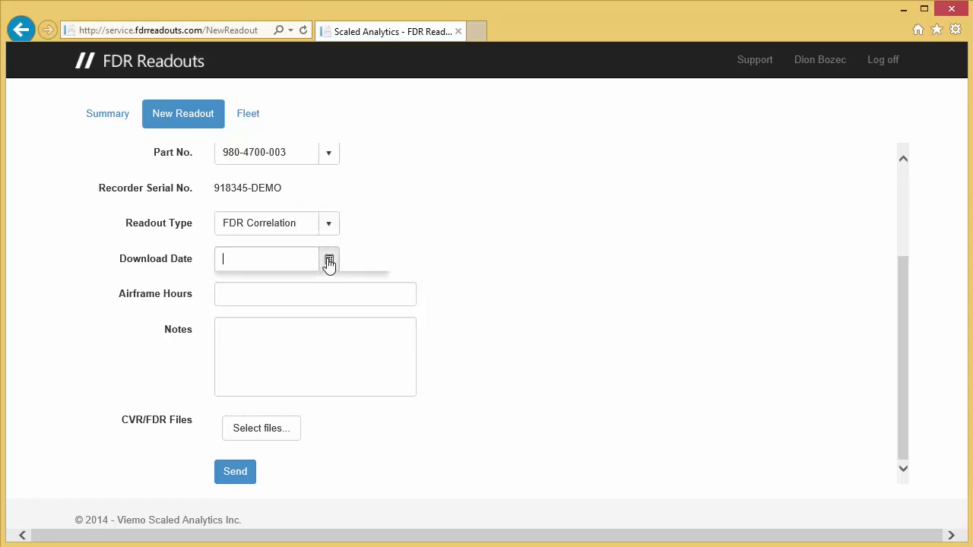
left_click(280, 348)
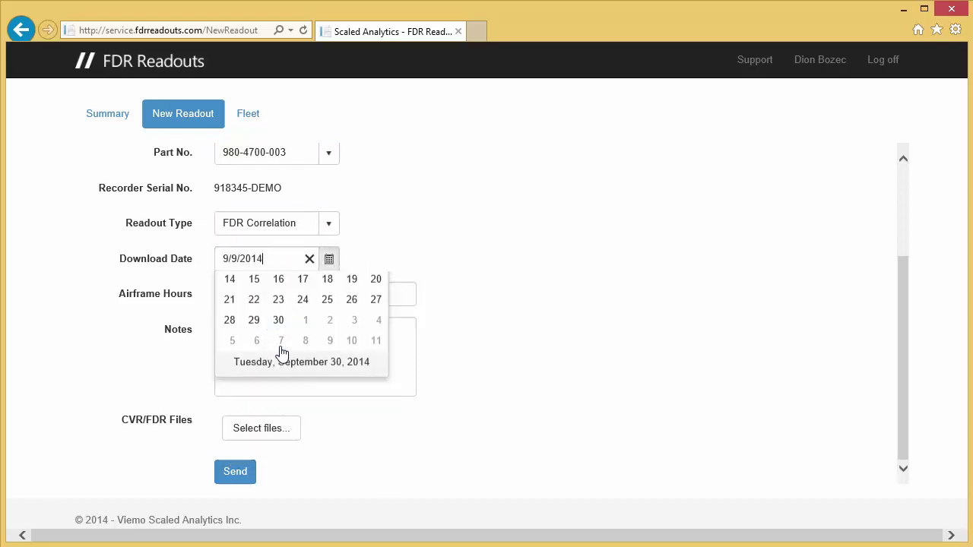
left_click(306, 296)
type("1")
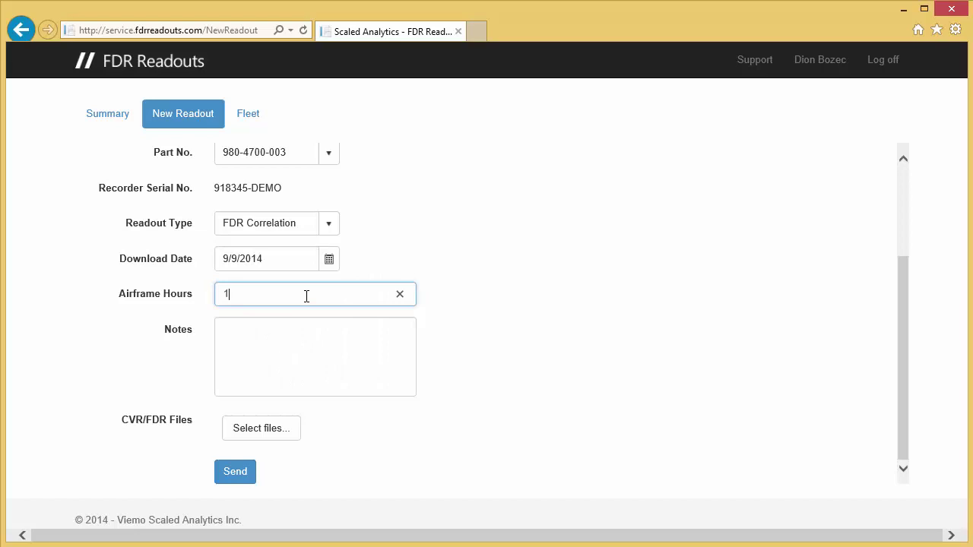
type("045.")
type("6.5")
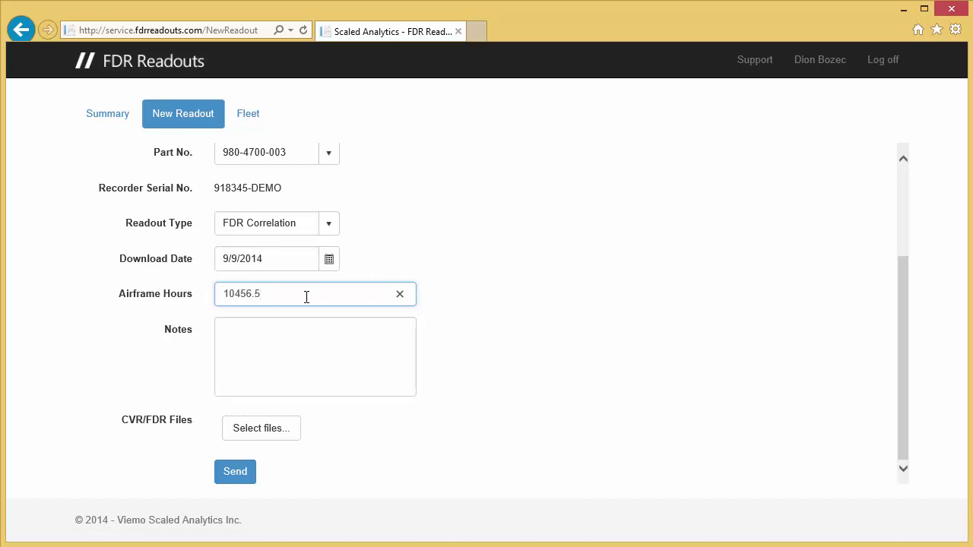
left_click(277, 327)
type("FDA")
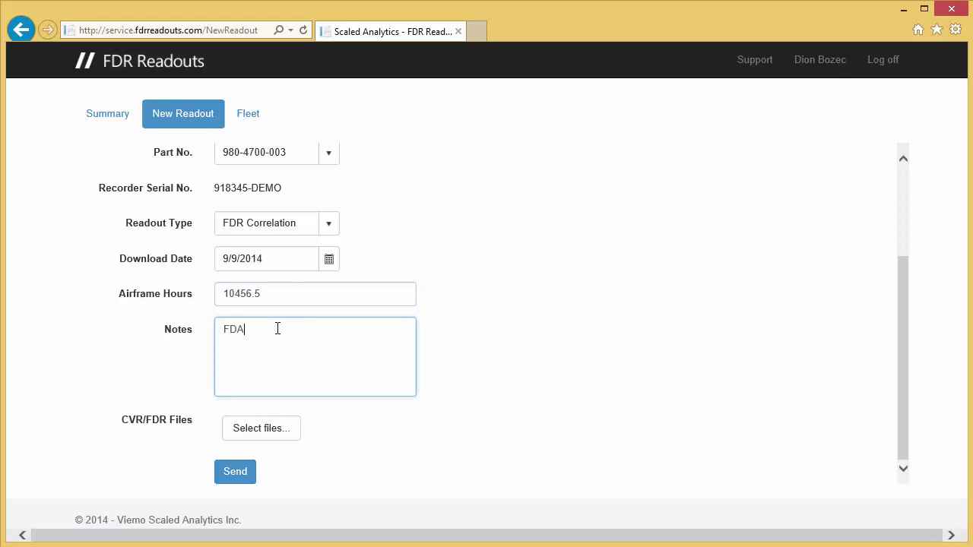
type("U updated to Rev")
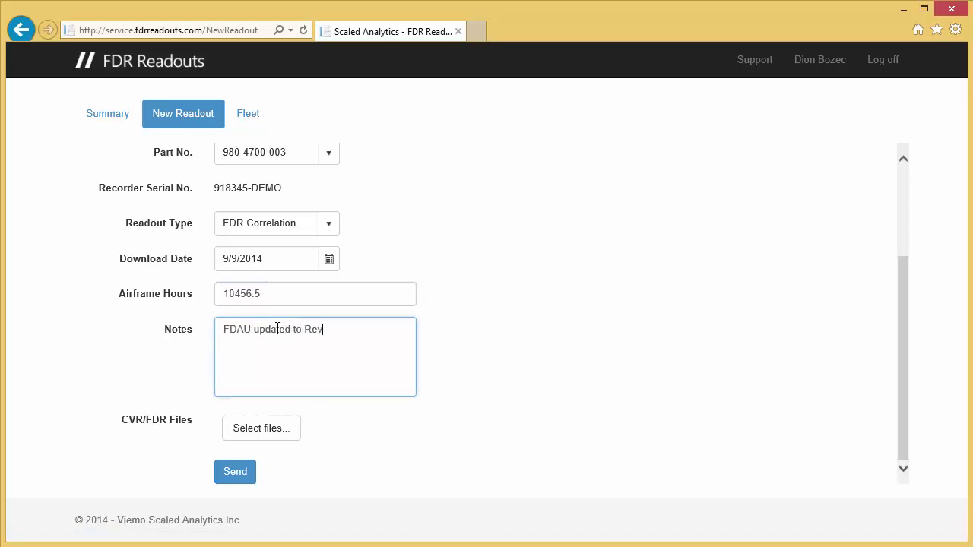
type(" 14 on ")
type("08-Sept-")
type("21")
key("BackSpace")
key("BackSpace")
type("14.")
- Upload C-G111_Download_09Sept2014.bin from the Sept-2014 folder to the readout
left_click(278, 428)
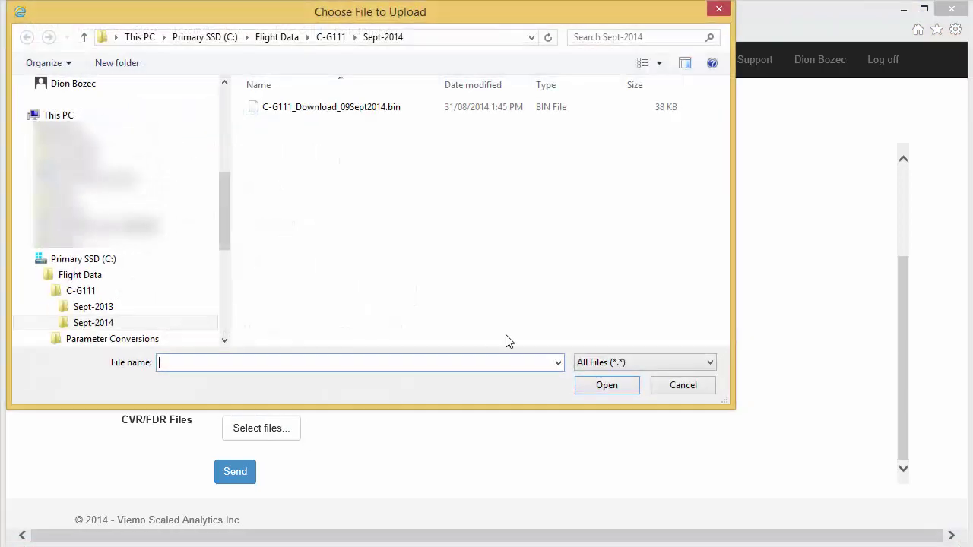
double_click(287, 111)
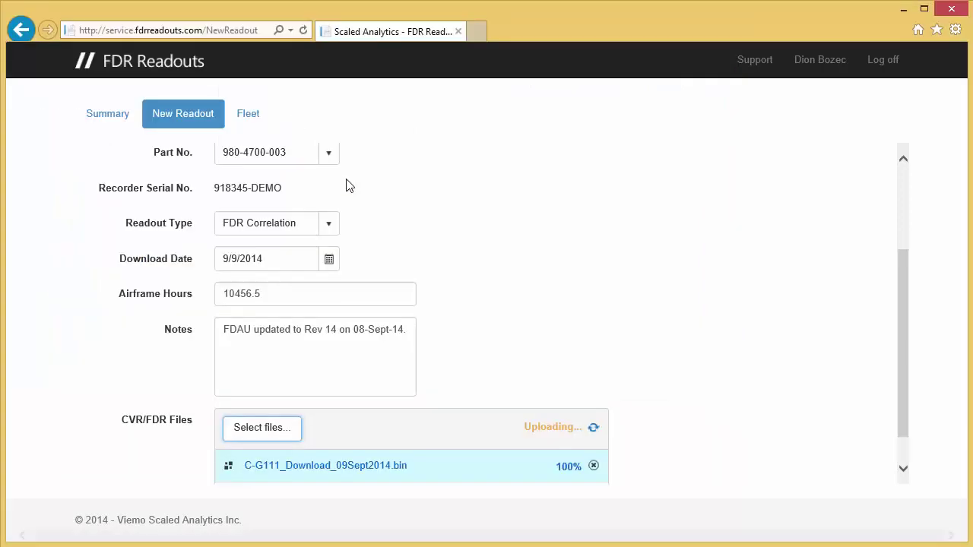
scroll(745, 446, "down", 1)
- Upload the Aircraft_Parameter_Conversion PDF from Parameter Conversions > C-G111 thru C-G333
left_click(265, 389)
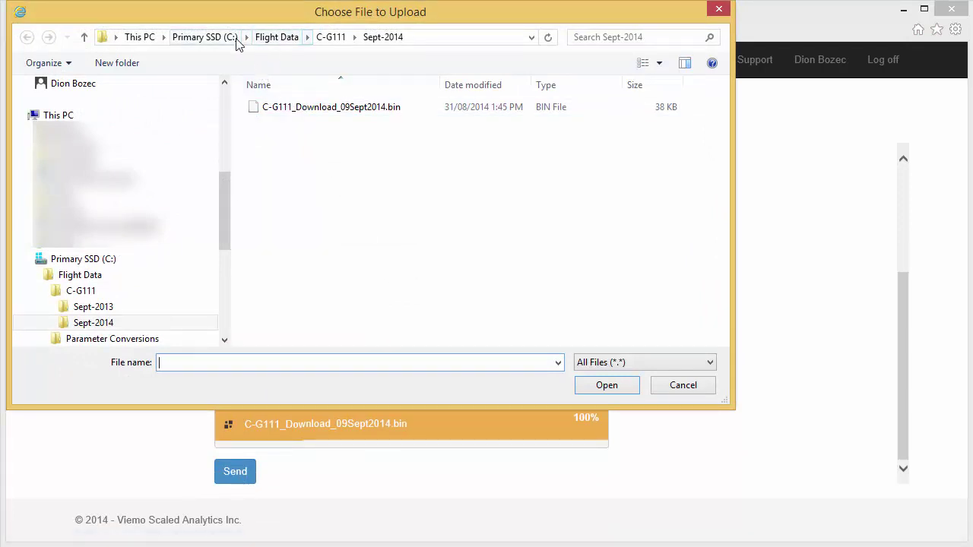
left_click(270, 37)
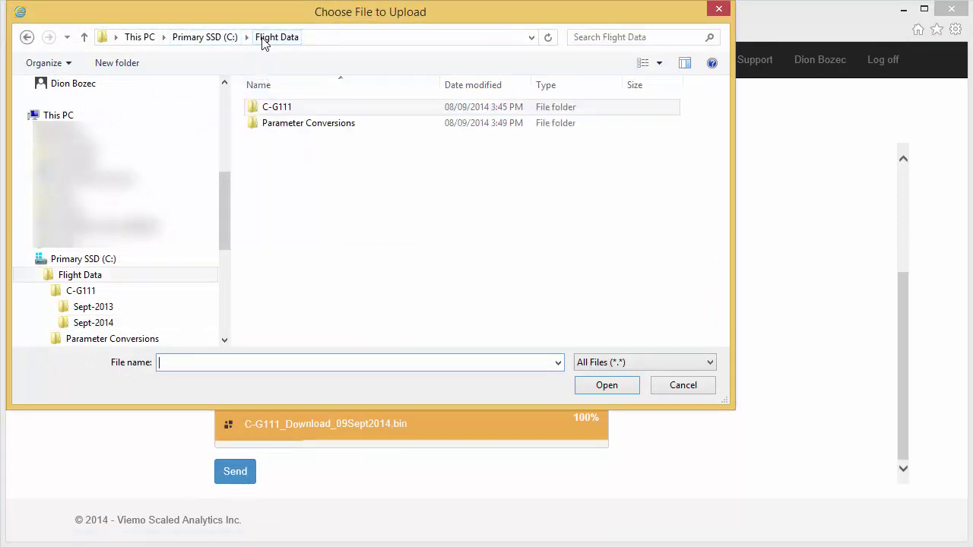
double_click(291, 123)
double_click(294, 107)
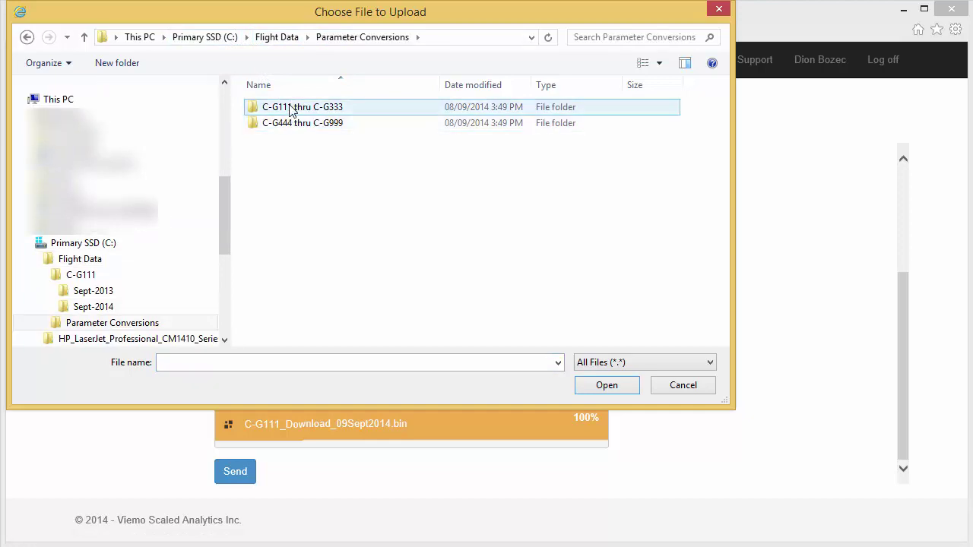
double_click(287, 110)
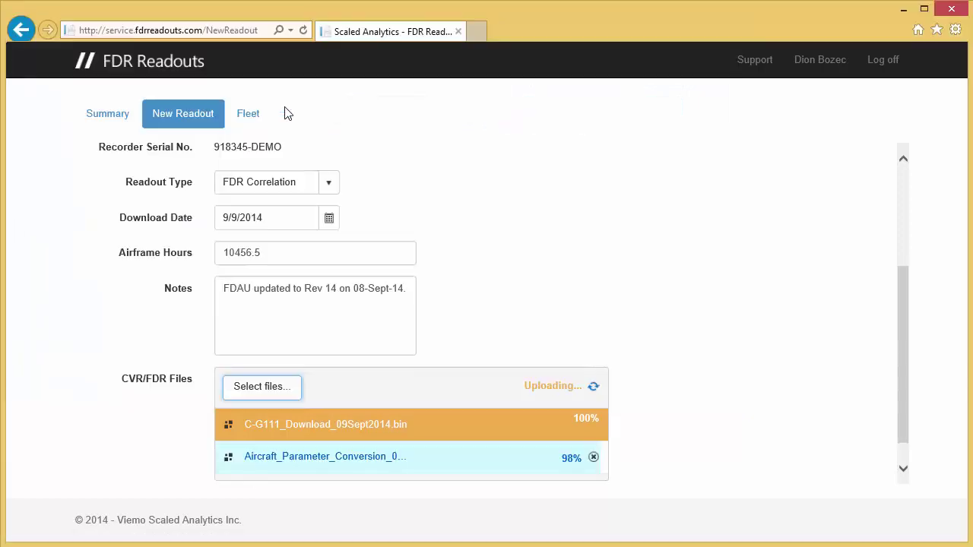
scroll(904, 395, "down", 1)
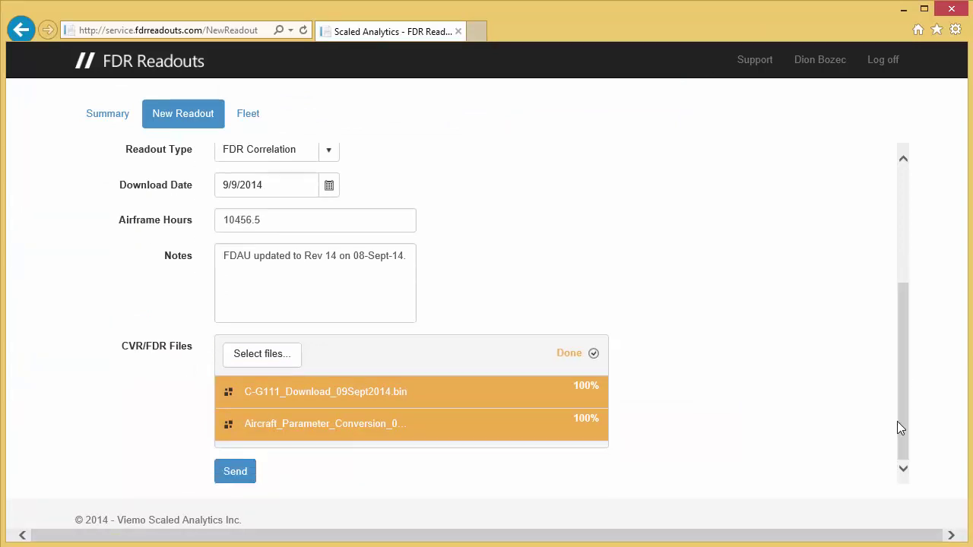
- Send the completed readout form for analysis
left_click(235, 471)
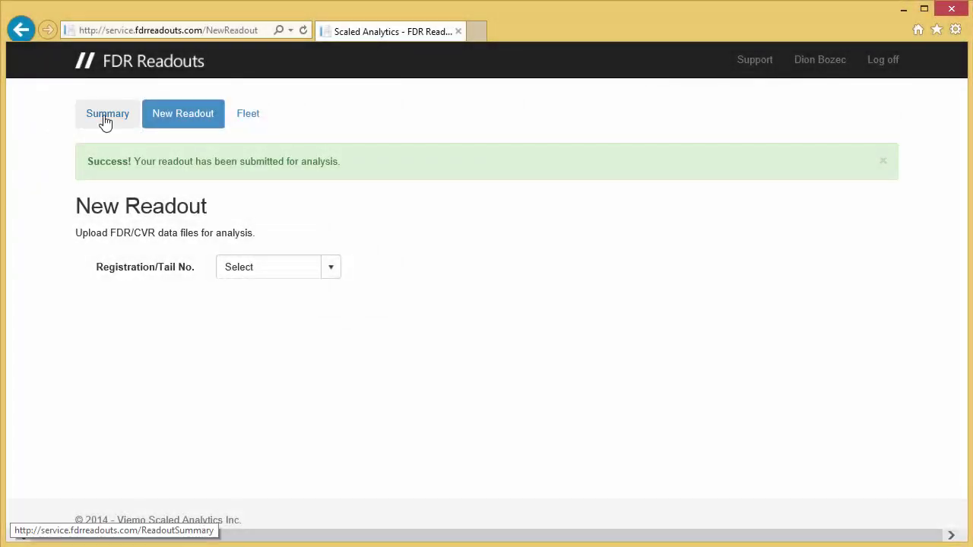
- On Summary, filter Registration to C-G111 and Status to Complete, sorted by Order Received descending
left_click(105, 122)
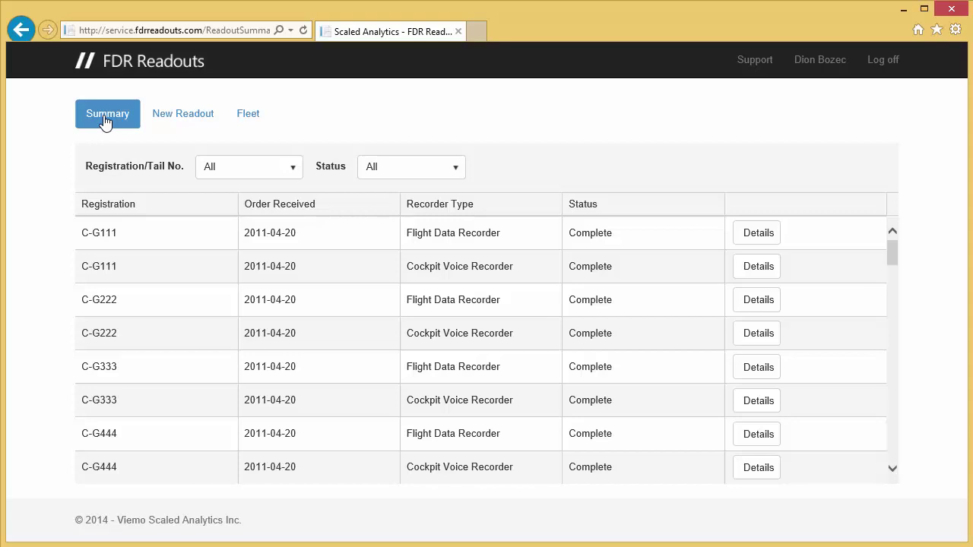
left_click(291, 170)
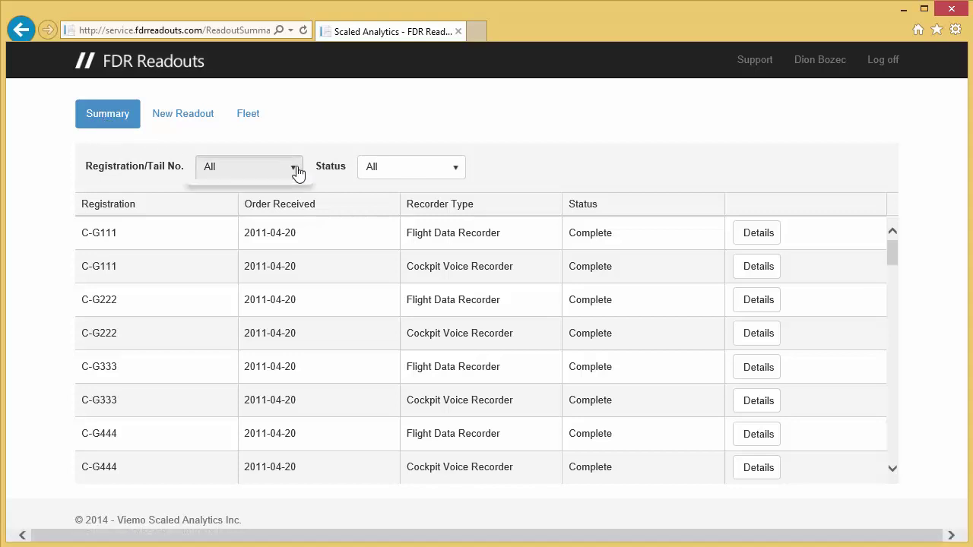
left_click(213, 215)
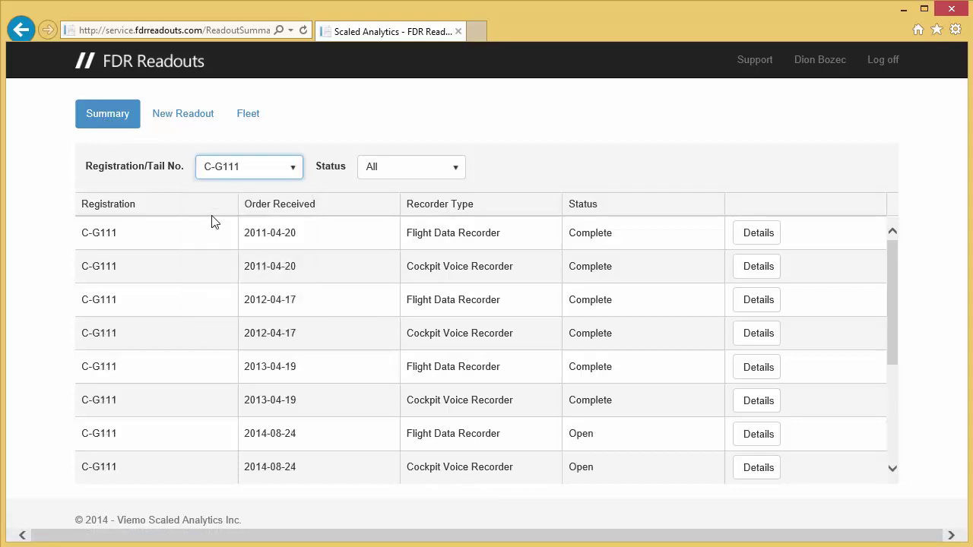
left_click(453, 173)
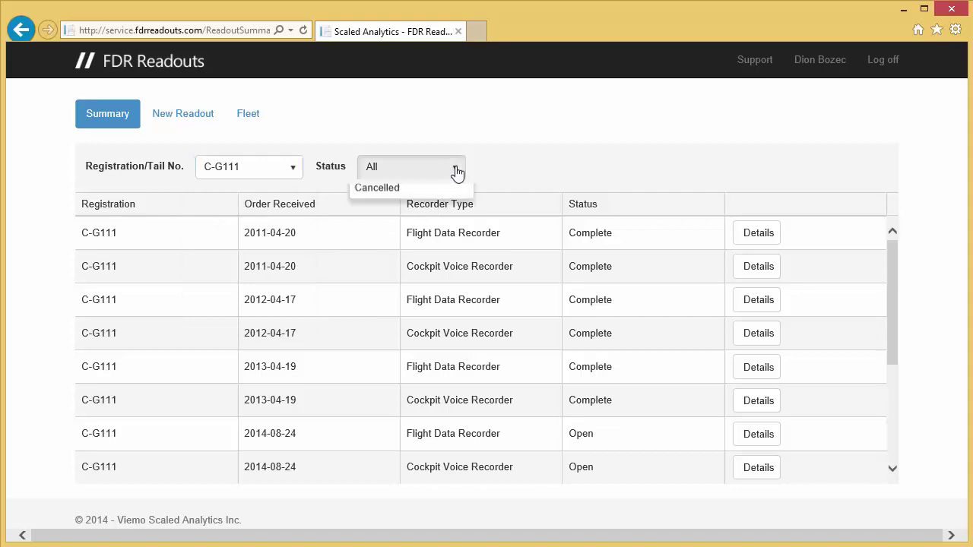
left_click(387, 256)
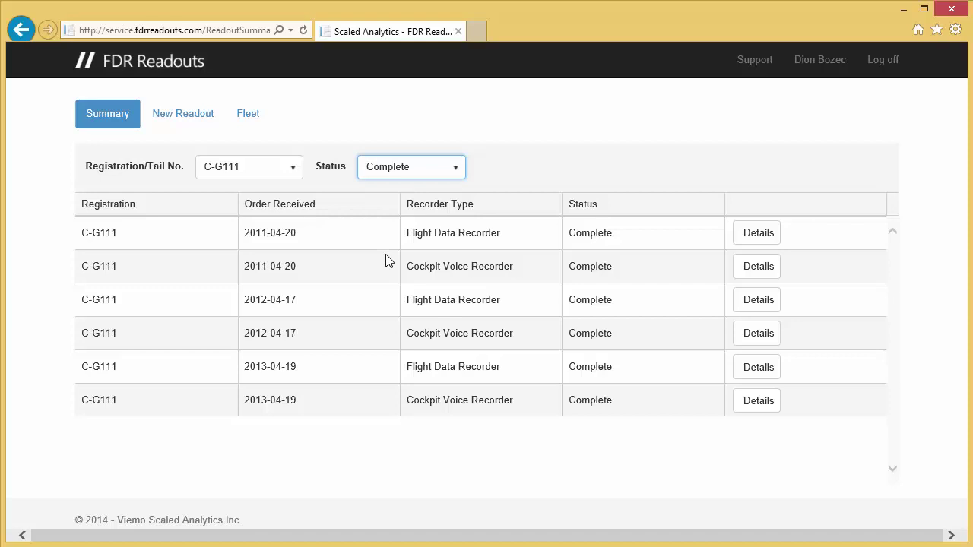
left_click(279, 204)
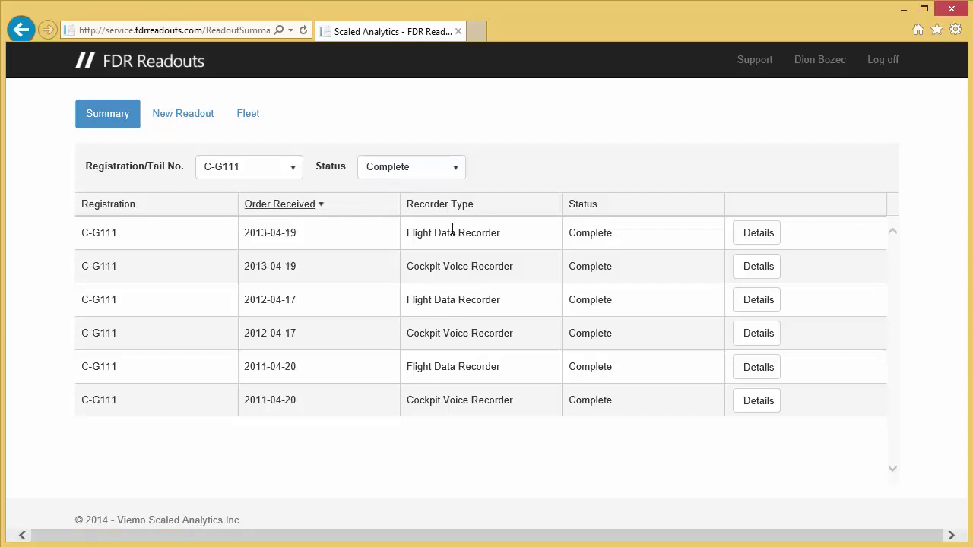
- Open Details for the 2013-04-19 Flight Data Recorder readout and scroll through its file, aircraft and sector info
left_click(762, 237)
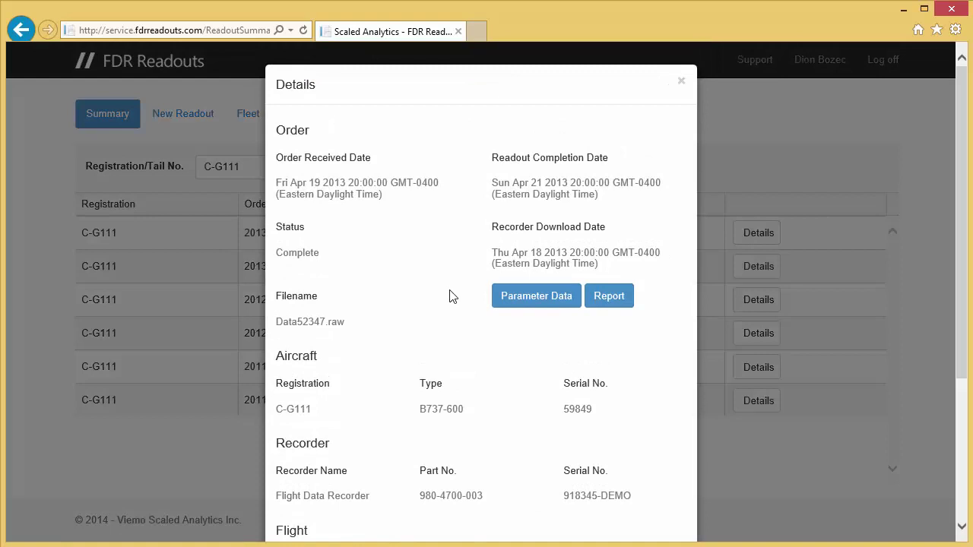
scroll(449, 296, "down", 1)
scroll(450, 296, "down", 1)
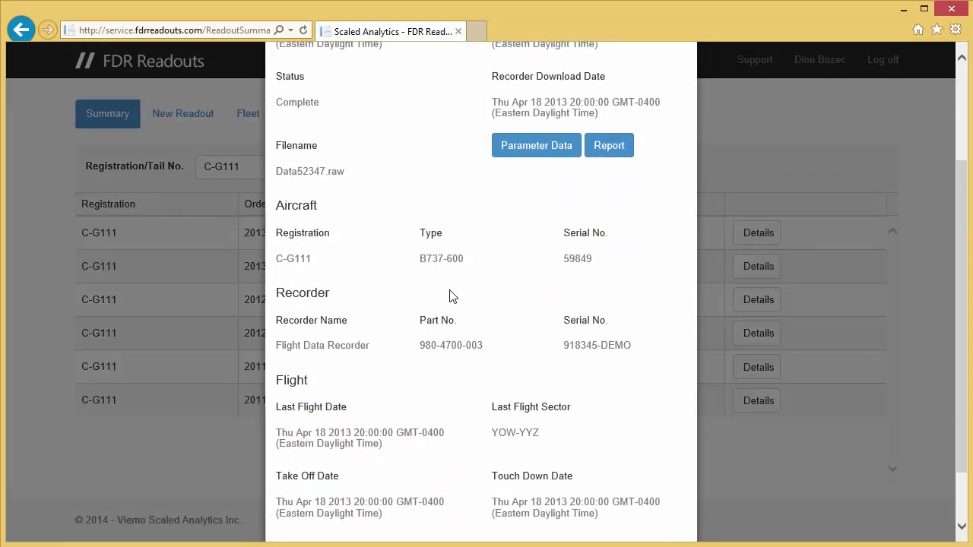
scroll(449, 295, "down", 1)
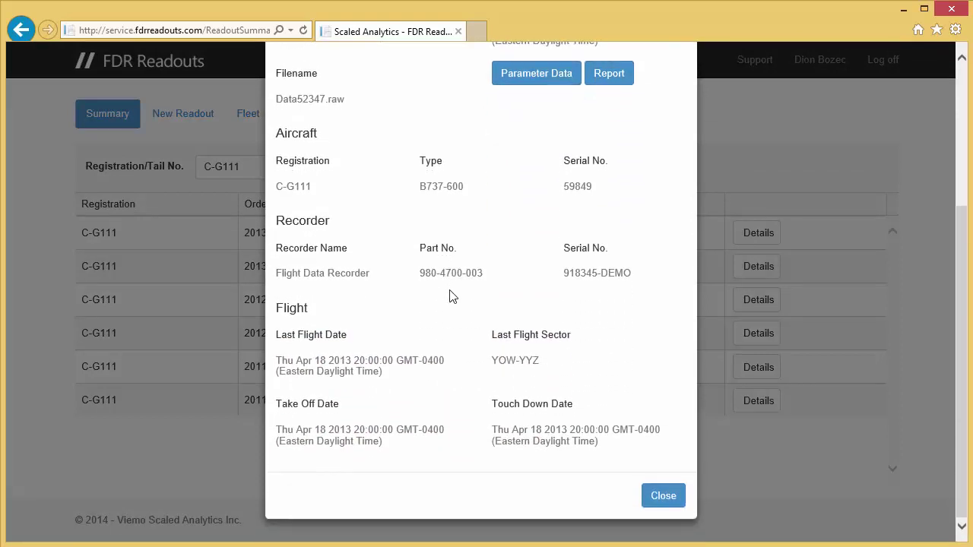
scroll(449, 295, "up", 1)
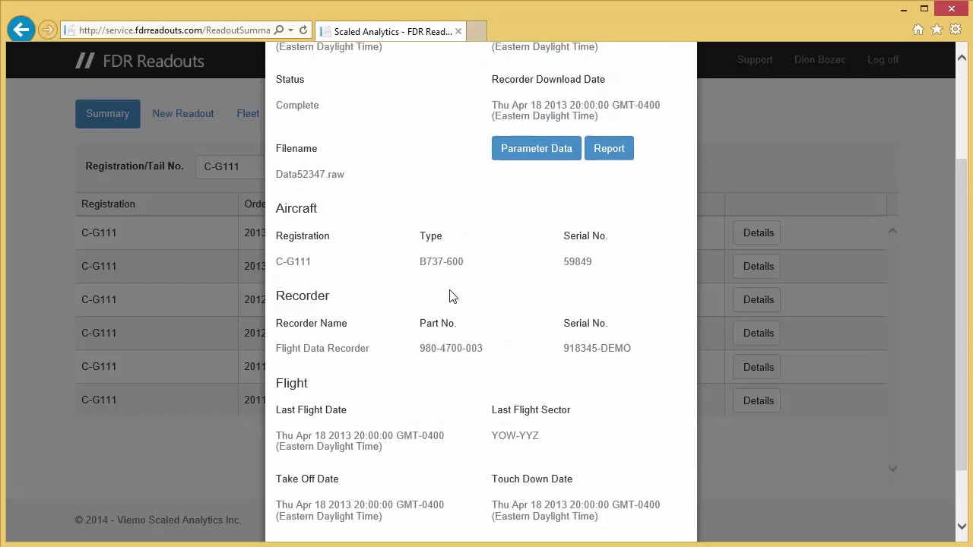
scroll(449, 296, "up", 3)
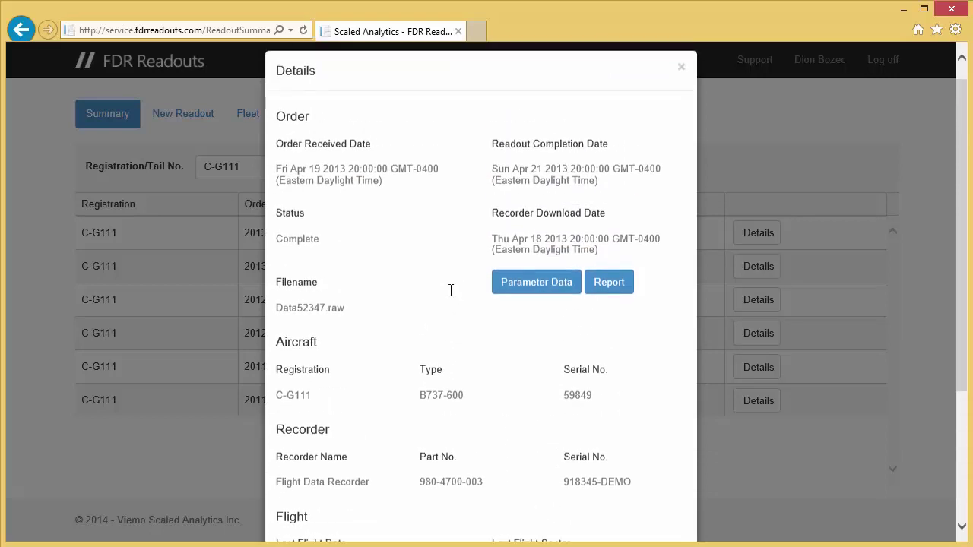